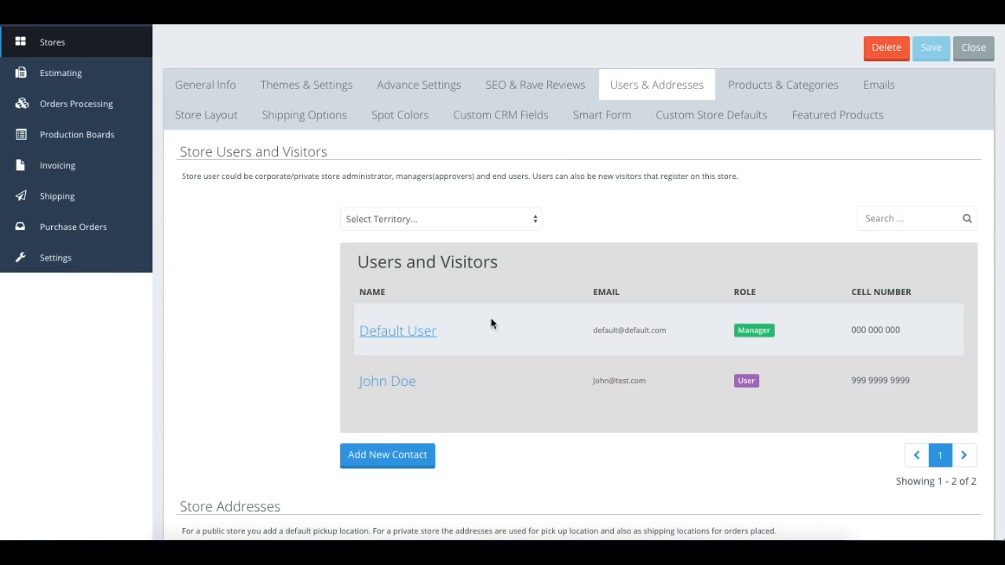
Open the Default User contact from the Users and Visitors list for editing.
{"action": "left_click", "coordinate": [396, 333]}
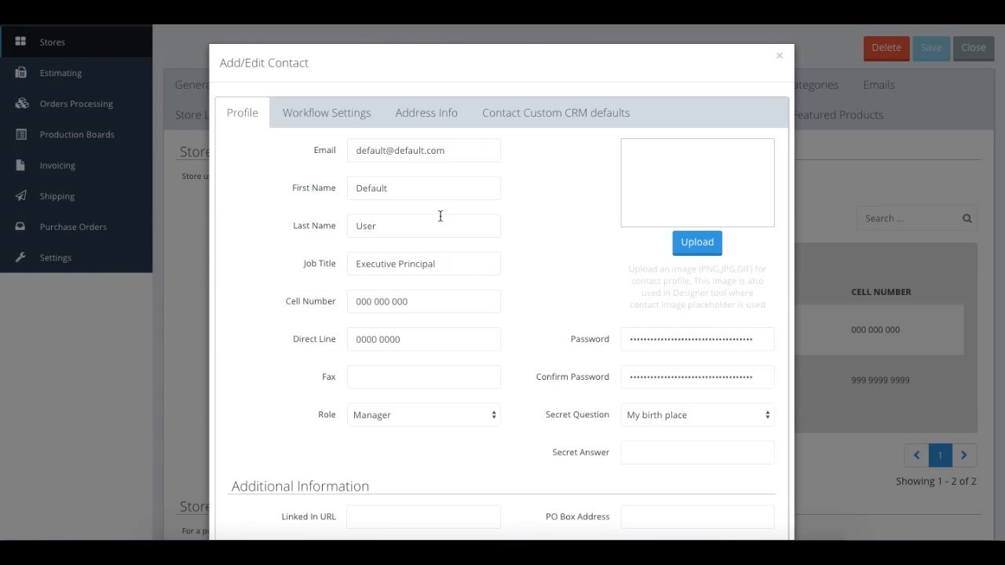
Review the contact's Profile, Workflow Settings and Address Info, ending on Contact Custom CRM defaults.
{"action": "scroll", "coordinate": [465, 327], "scroll_direction": "down", "scroll_amount": 5}
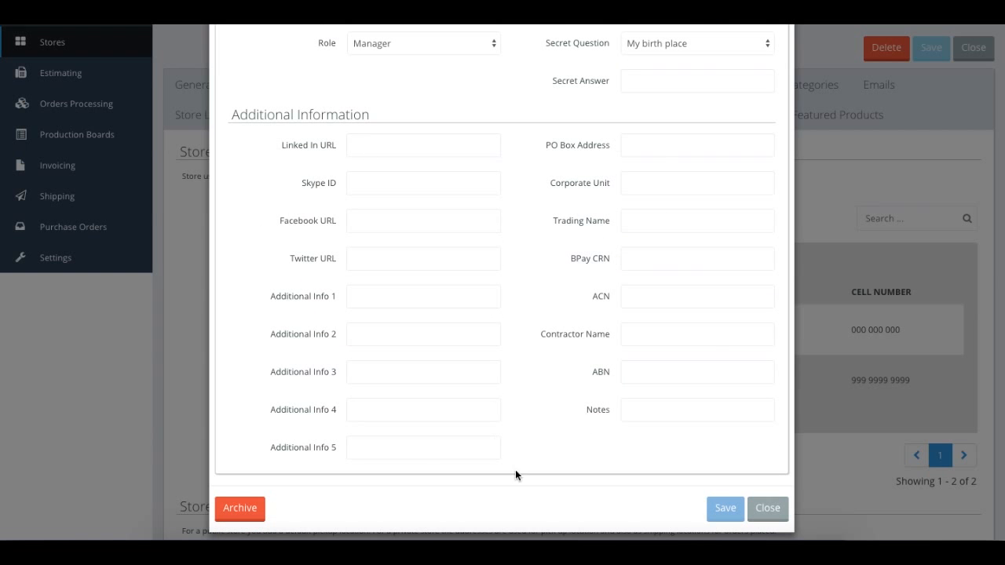
{"action": "scroll", "coordinate": [515, 470], "scroll_direction": "up", "scroll_amount": 5}
{"action": "left_click", "coordinate": [326, 116]}
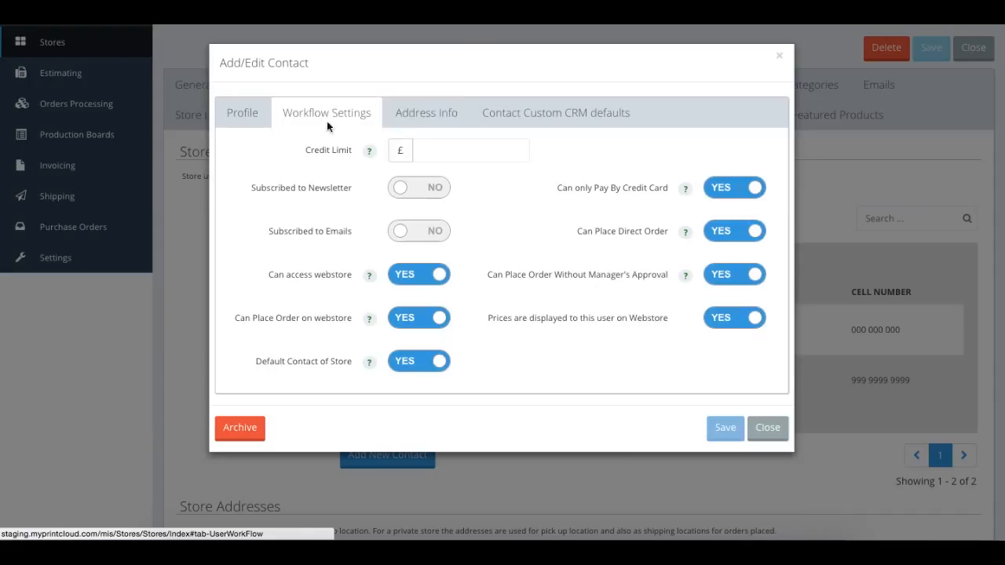
{"action": "left_click", "coordinate": [413, 114]}
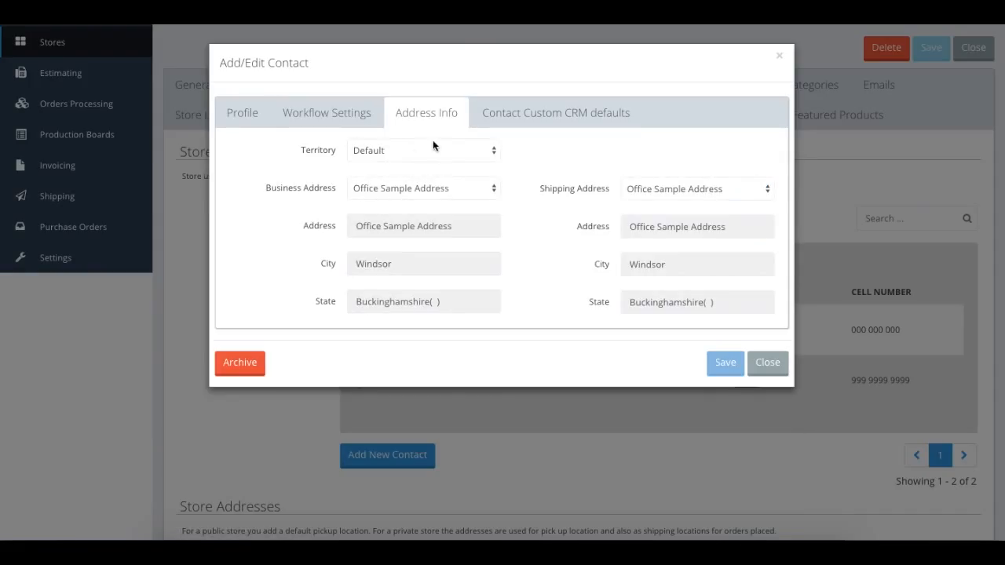
{"action": "left_click", "coordinate": [516, 113]}
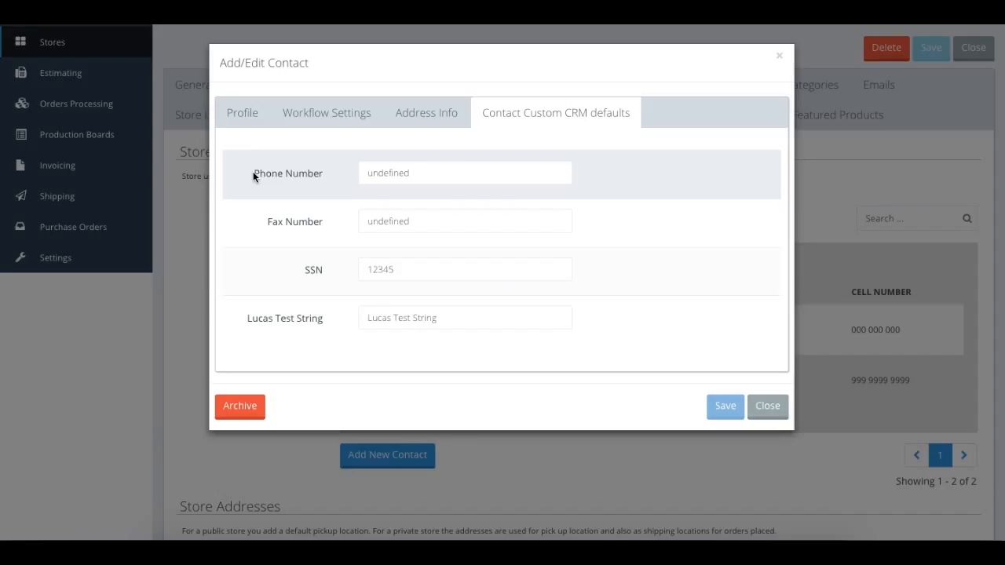
Delete the 'undefined' Phone Number and Fax Number defaults, then close the contact dialog.
{"action": "double_click", "coordinate": [426, 175]}
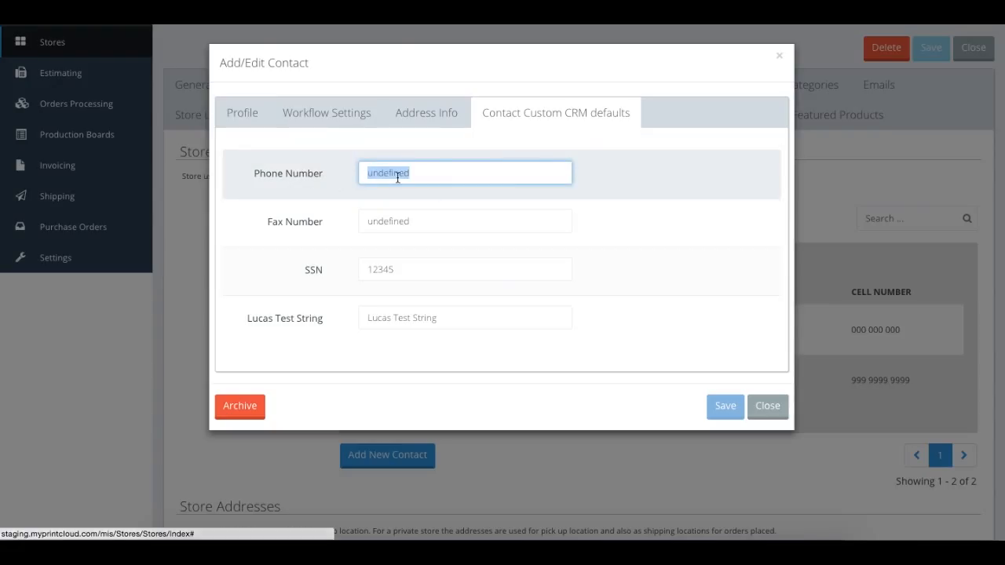
{"action": "key", "text": "BackSpace"}
{"action": "key", "text": "Tab"}
{"action": "key", "text": "BackSpace"}
{"action": "key", "text": "Tab"}
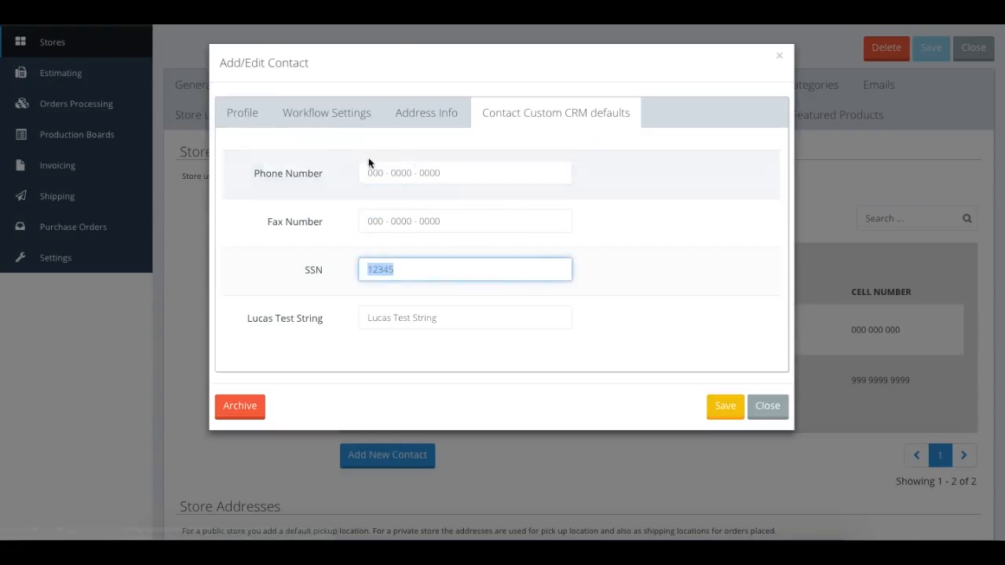
{"action": "left_click_drag", "start_coordinate": [369, 170], "coordinate": [478, 170]}
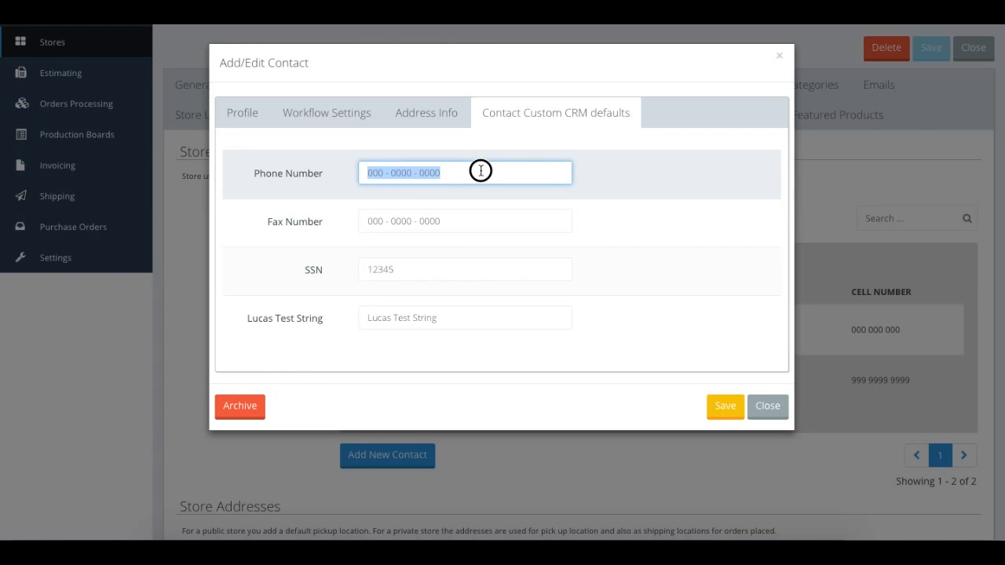
{"action": "left_click", "coordinate": [374, 221]}
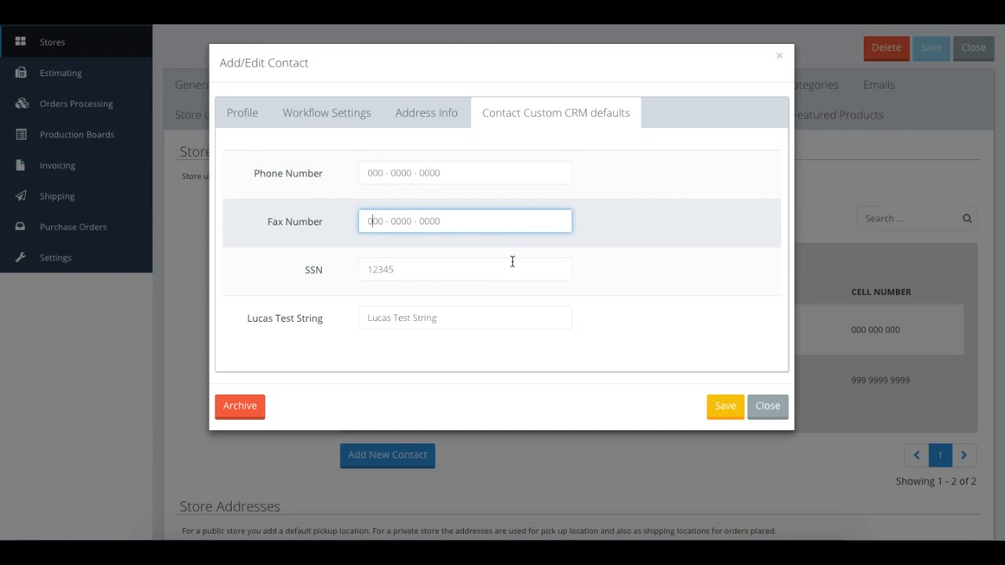
{"action": "left_click", "coordinate": [768, 406]}
{"action": "scroll", "coordinate": [542, 204], "scroll_direction": "up", "scroll_amount": 1}
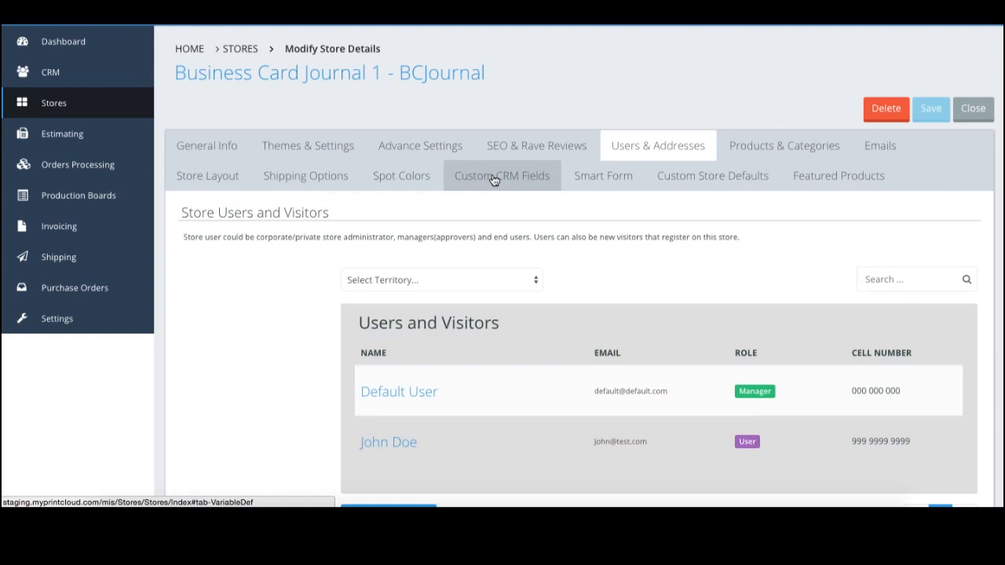
Add a new Custom CRM Field variable with Variable Name and Title both 'Mobile Number'.
{"action": "left_click", "coordinate": [495, 179]}
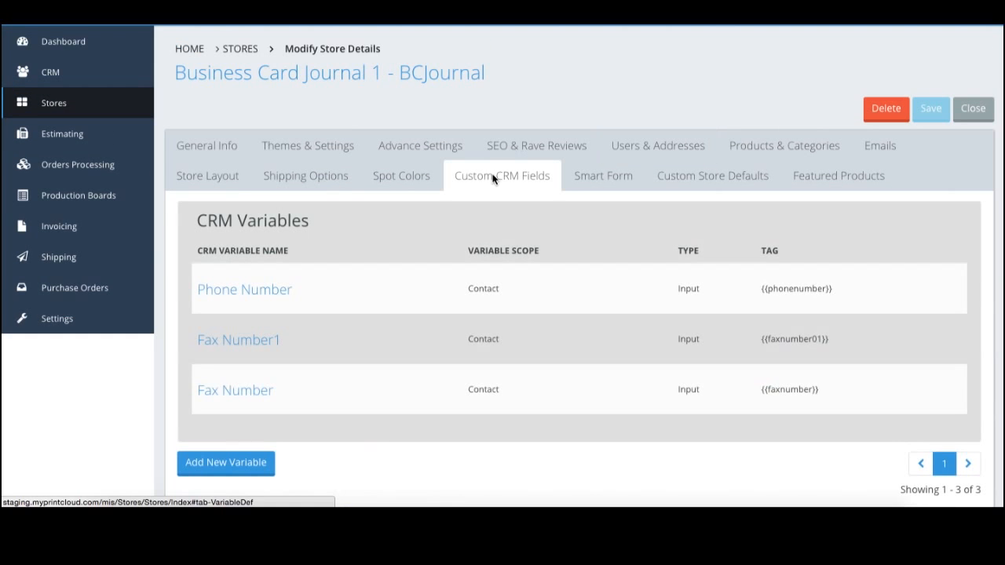
{"action": "left_click", "coordinate": [237, 462]}
{"action": "left_click", "coordinate": [486, 74]}
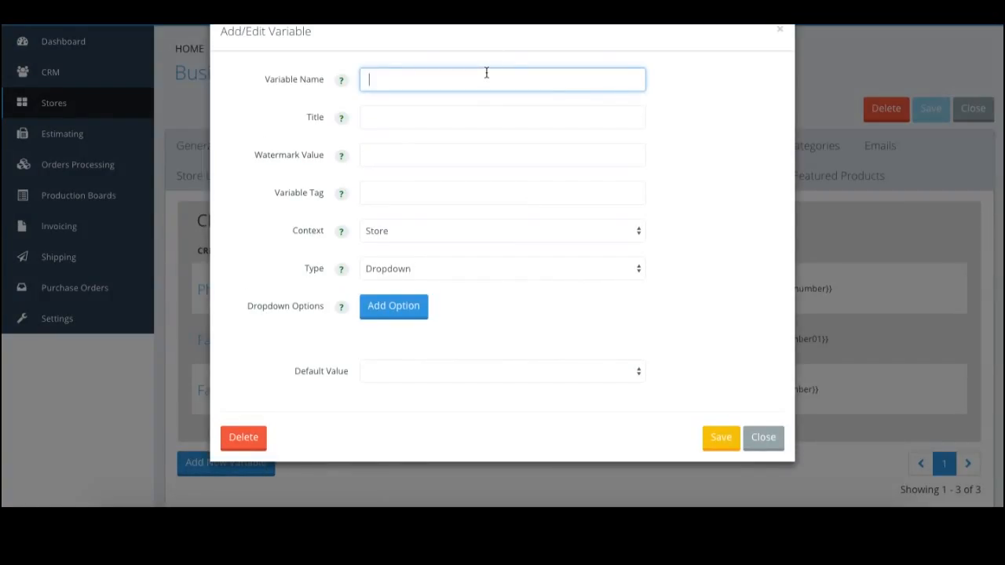
{"action": "type", "text": "Mobile Number"}
{"action": "key", "text": "Tab"}
{"action": "key", "text": "shift+Tab"}
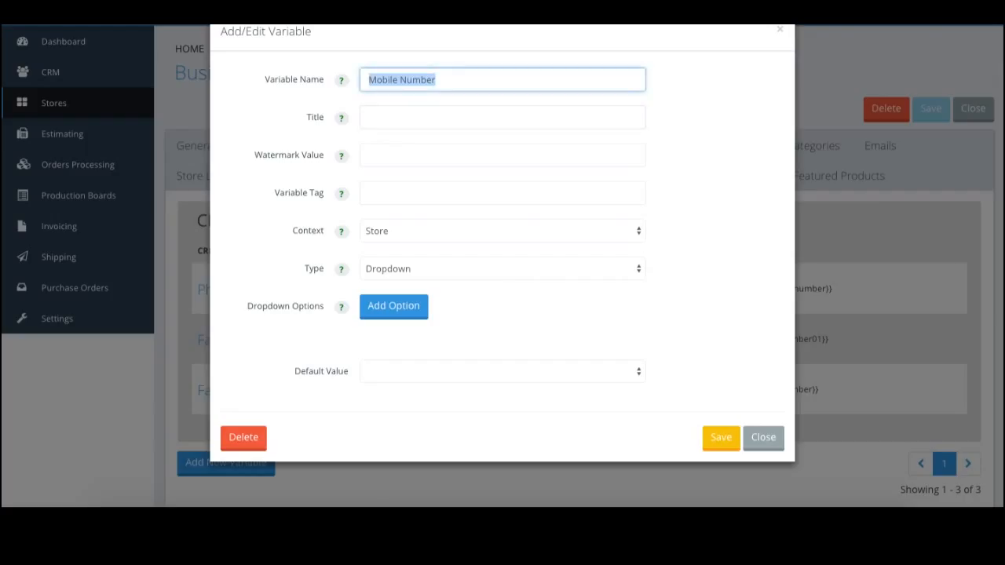
{"action": "key", "text": "ctrl+c"}
{"action": "key", "text": "Tab"}
{"action": "key", "text": "ctrl+v"}
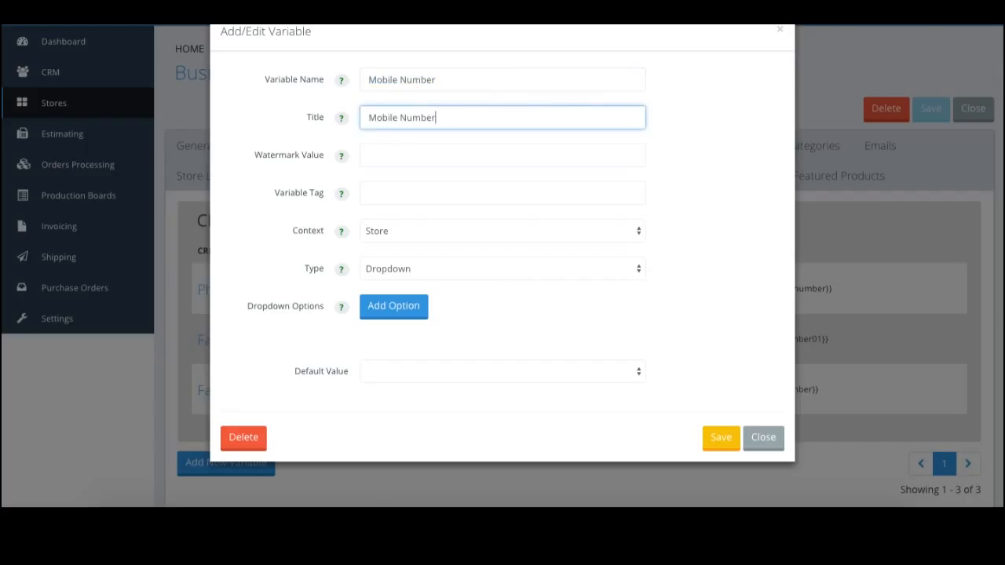
Rename the variable 'Mobile Number1', add a sample mobile number watermark, and tag it {{mobilenumberc}}.
{"action": "left_click", "coordinate": [500, 77]}
{"action": "type", "text": "1"}
{"action": "left_click", "coordinate": [399, 160]}
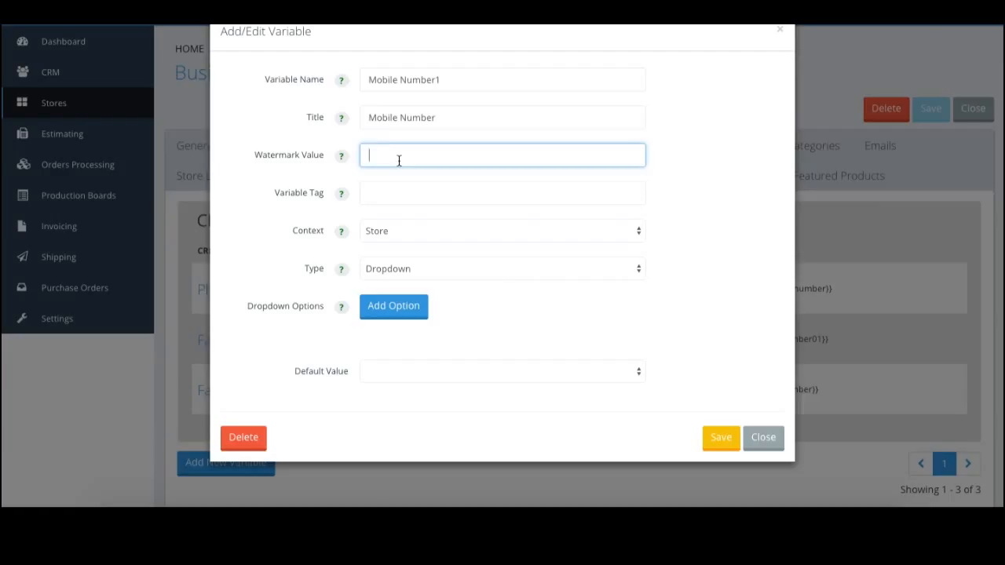
{"action": "type", "text": "0000 00"}
{"action": "key", "text": "BackSpace"}
{"action": "key", "text": "BackSpace"}
{"action": "key", "text": "BackSpace"}
{"action": "key", "text": "BackSpace"}
{"action": "key", "text": "BackSpace"}
{"action": "key", "text": "BackSpace"}
{"action": "key", "text": "BackSpace"}
{"action": "key", "text": "BackSpace"}
{"action": "key", "text": "BackSpace"}
{"action": "key", "text": "Tab"}
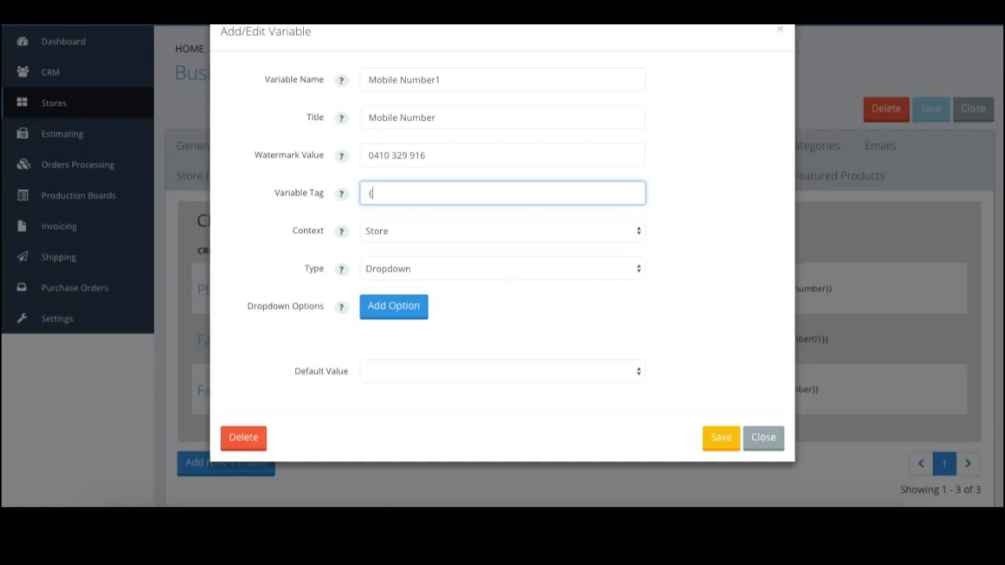
{"action": "type", "text": "{{mobilenumberc"}
{"action": "key", "text": "Tab"}
Set the variable's Context to Contact and its Type to Input.
{"action": "left_click", "coordinate": [632, 235]}
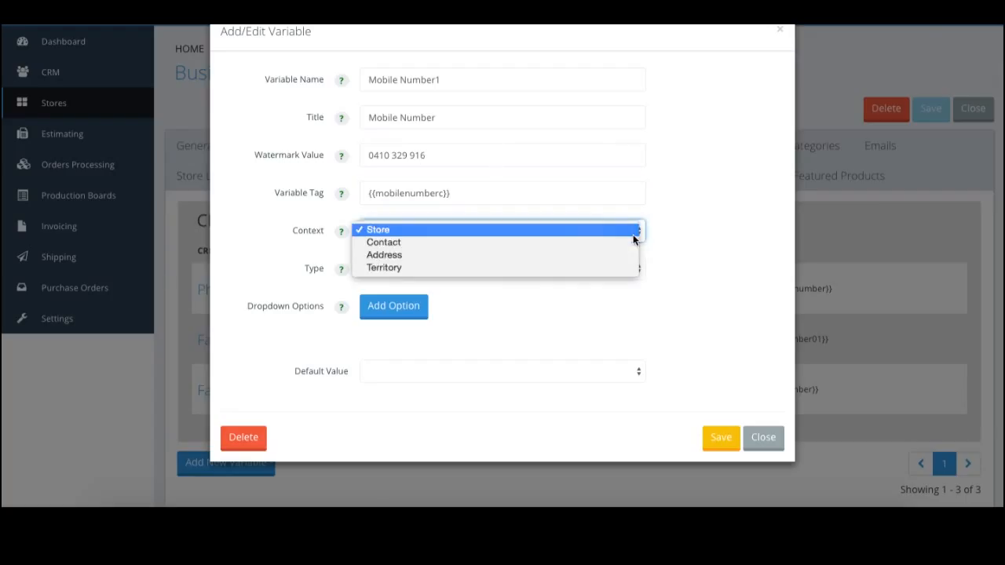
{"action": "left_click", "coordinate": [382, 242]}
{"action": "left_click", "coordinate": [399, 268]}
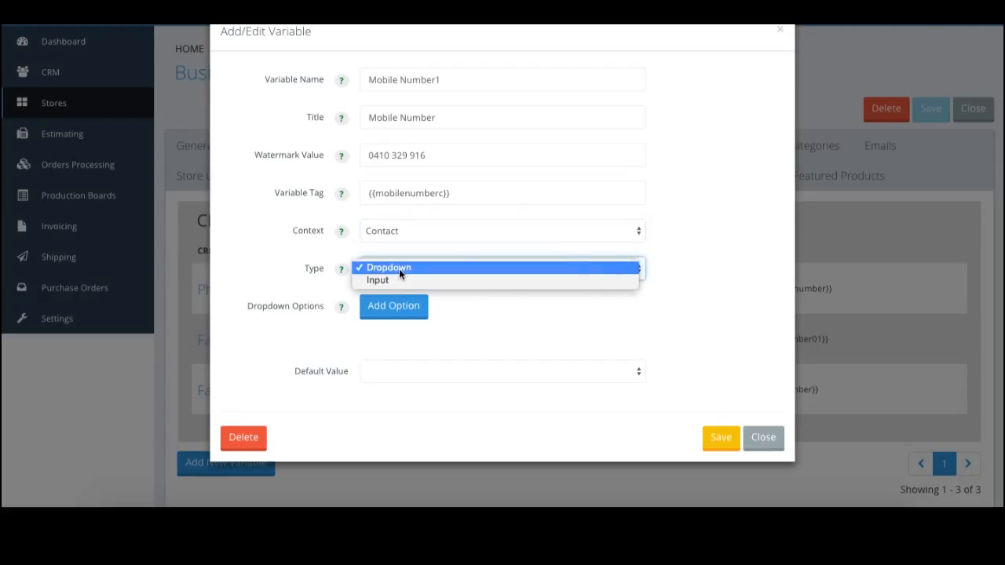
{"action": "left_click", "coordinate": [392, 279]}
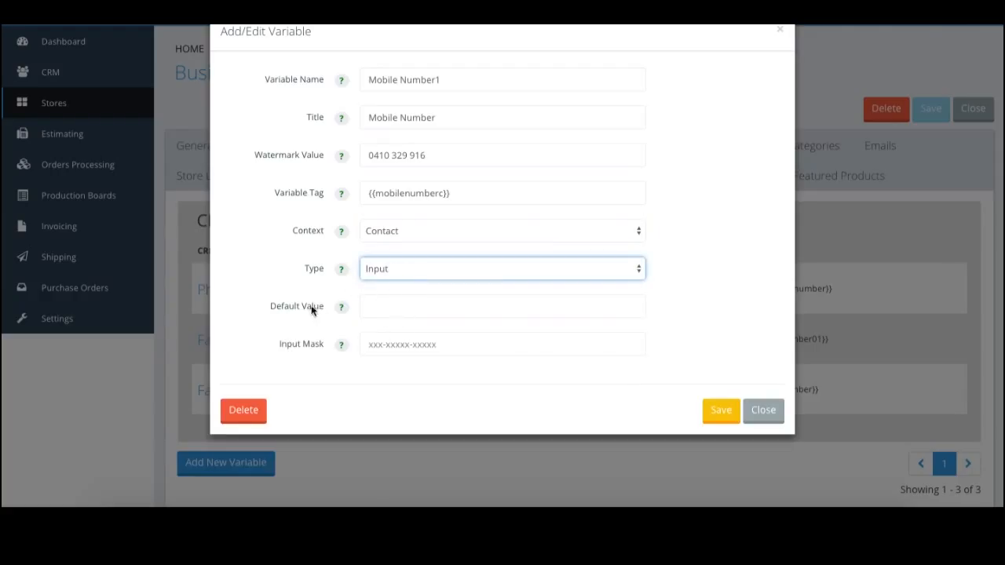
{"action": "left_click", "coordinate": [368, 344]}
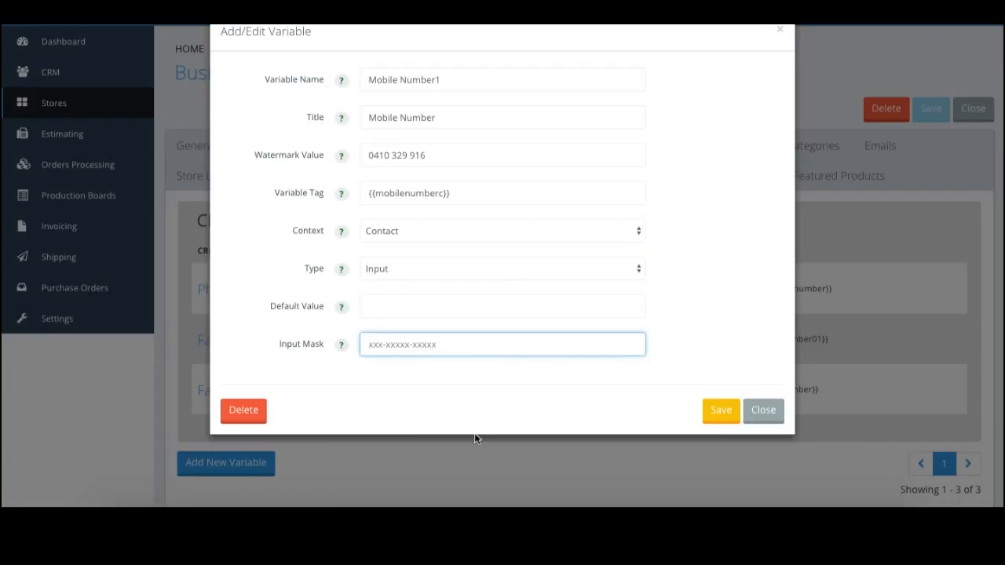
{"action": "left_click", "coordinate": [341, 345]}
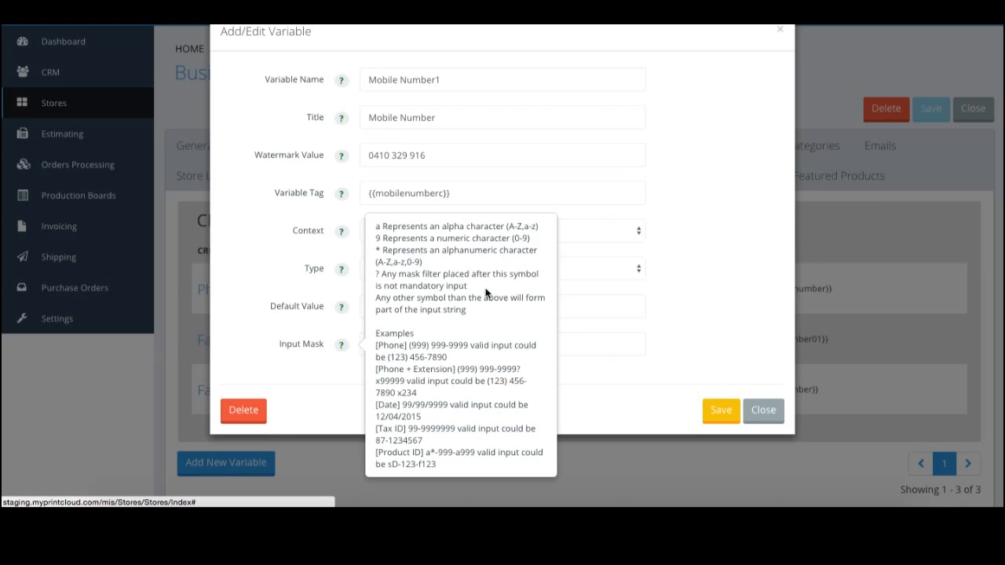
{"action": "left_click", "coordinate": [385, 343]}
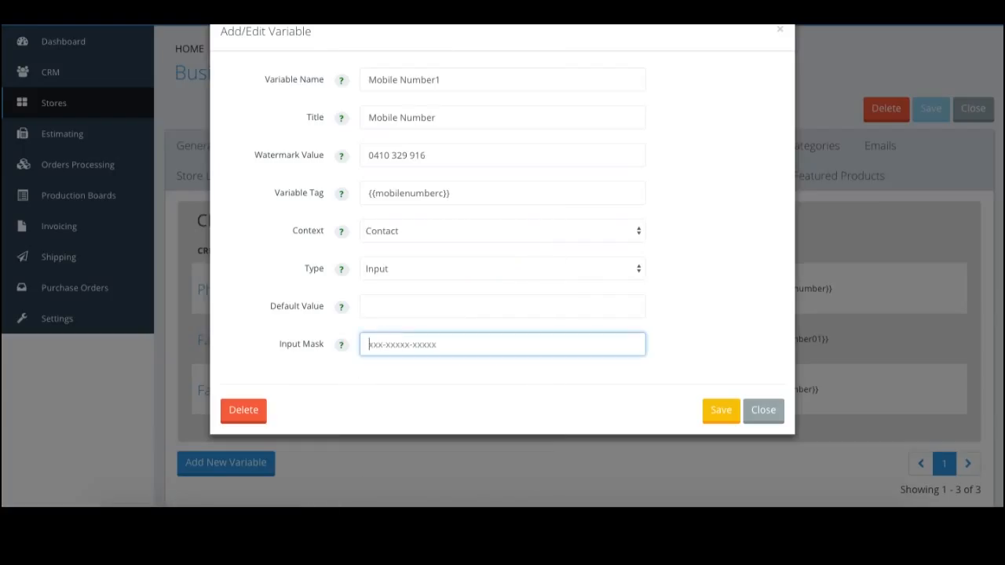
{"action": "type", "text": "9999 999 999"}
{"action": "key", "text": "BackSpace"}
{"action": "type", "text": "/"}
{"action": "key", "text": "BackSpace"}
{"action": "type", "text": "-"}
{"action": "key", "text": "BackSpace"}
Save Mobile Number1 into the CRM Variables list and move to Smart Form.
{"action": "left_click", "coordinate": [722, 413]}
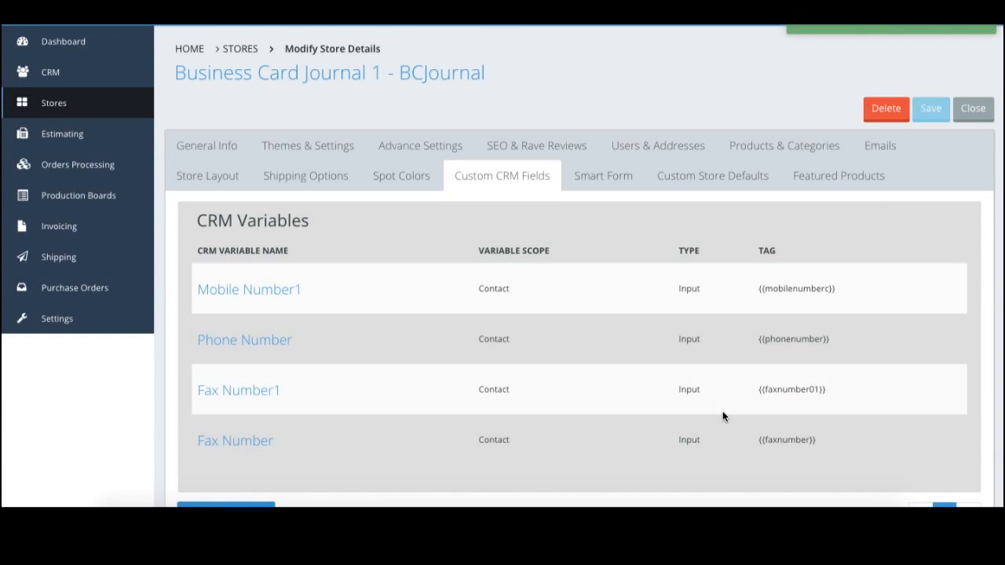
{"action": "scroll", "coordinate": [722, 416], "scroll_direction": "down", "scroll_amount": 1}
{"action": "left_click", "coordinate": [601, 150]}
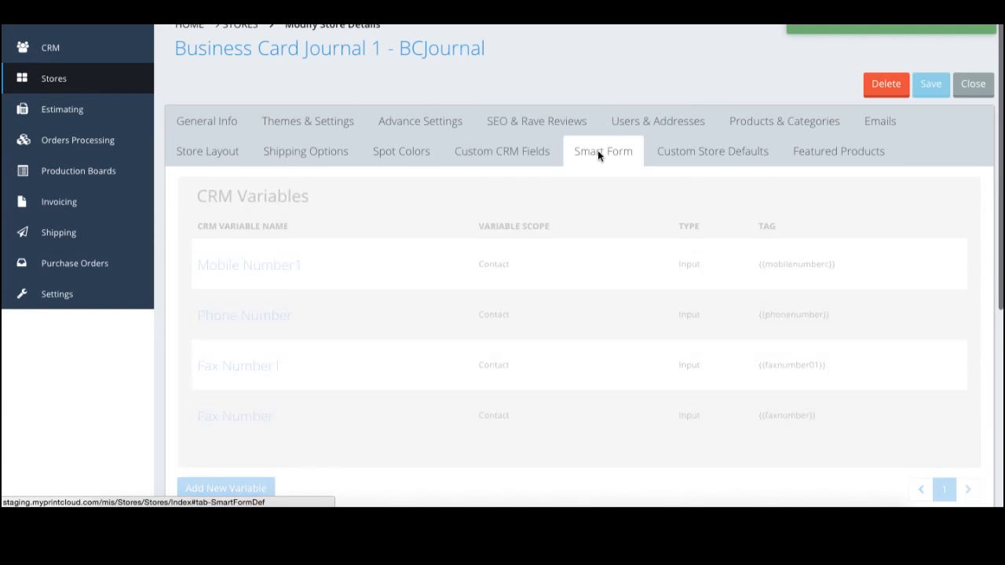
Open the smartform default form and add the Mobile Number1 contact variable to it.
{"action": "scroll", "coordinate": [550, 220], "scroll_direction": "down", "scroll_amount": 1}
{"action": "left_click", "coordinate": [279, 215]}
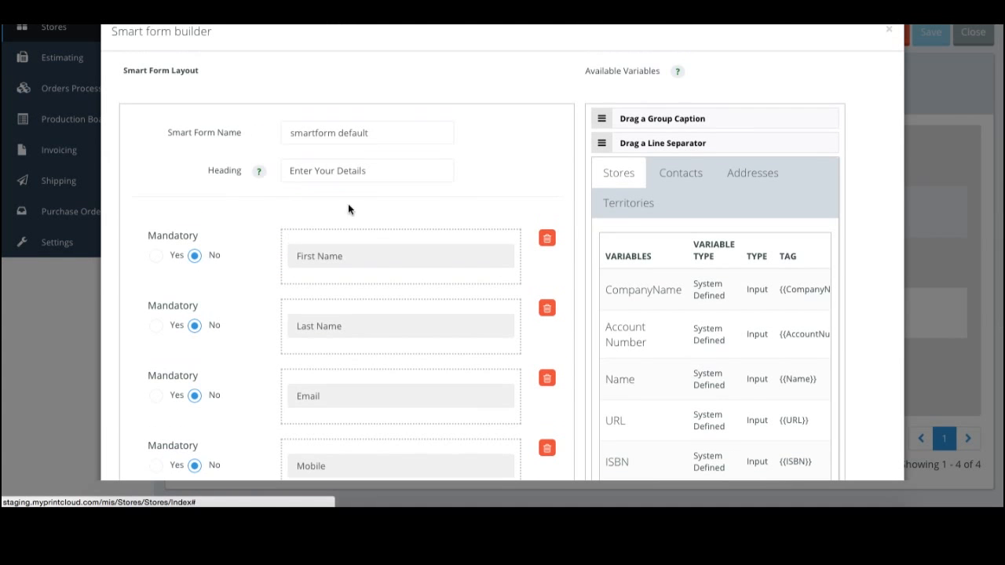
{"action": "left_click", "coordinate": [679, 173]}
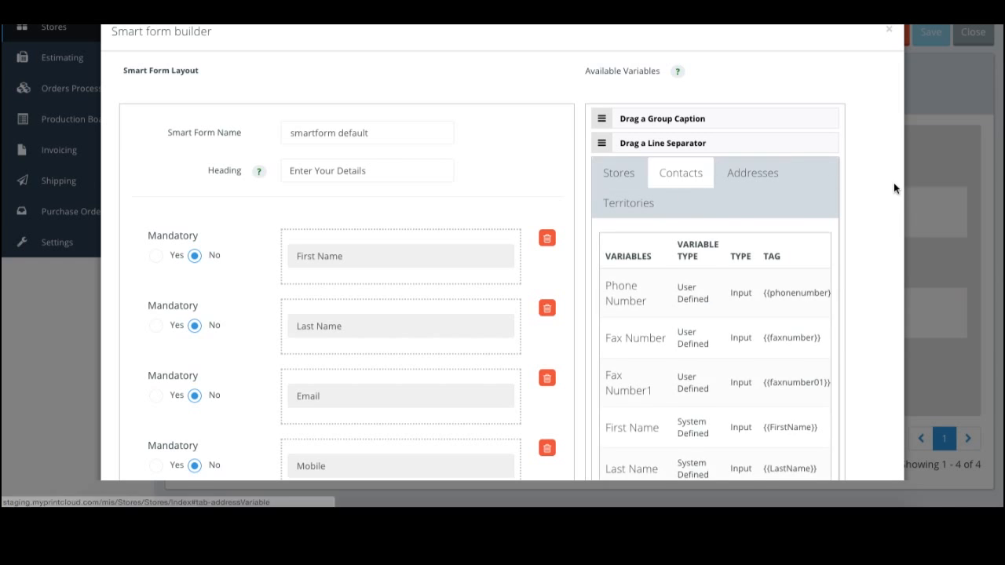
{"action": "scroll", "coordinate": [894, 184], "scroll_direction": "down", "scroll_amount": 2}
{"action": "scroll", "coordinate": [667, 195], "scroll_direction": "down", "scroll_amount": 4}
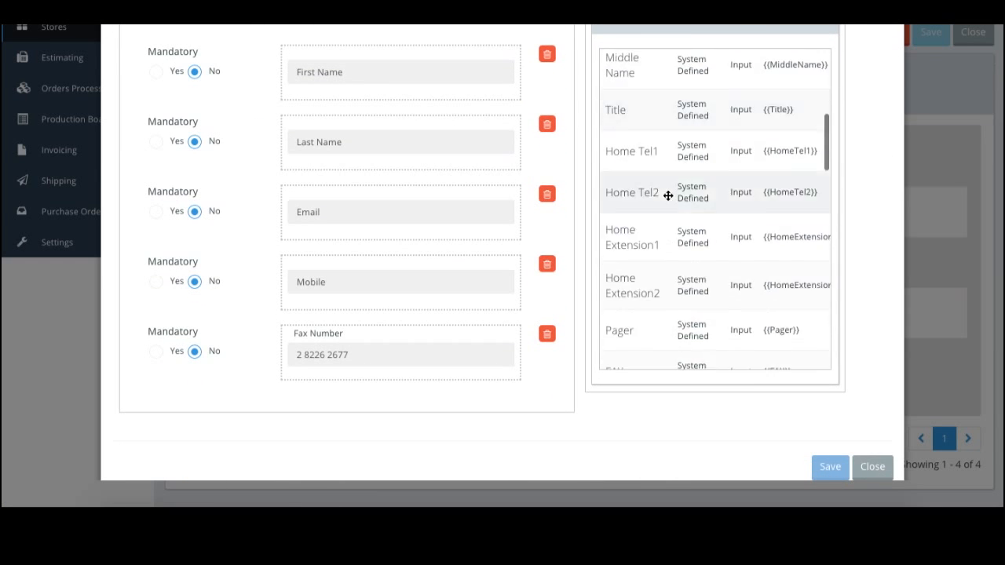
{"action": "scroll", "coordinate": [667, 195], "scroll_direction": "up", "scroll_amount": 6}
{"action": "scroll", "coordinate": [667, 195], "scroll_direction": "down", "scroll_amount": 3}
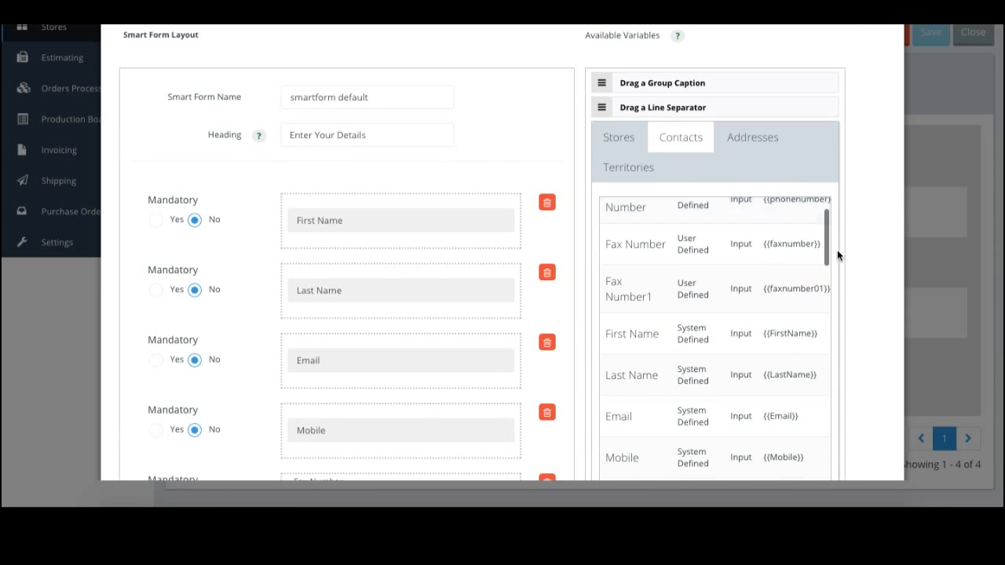
{"action": "scroll", "coordinate": [852, 243], "scroll_direction": "down", "scroll_amount": 3}
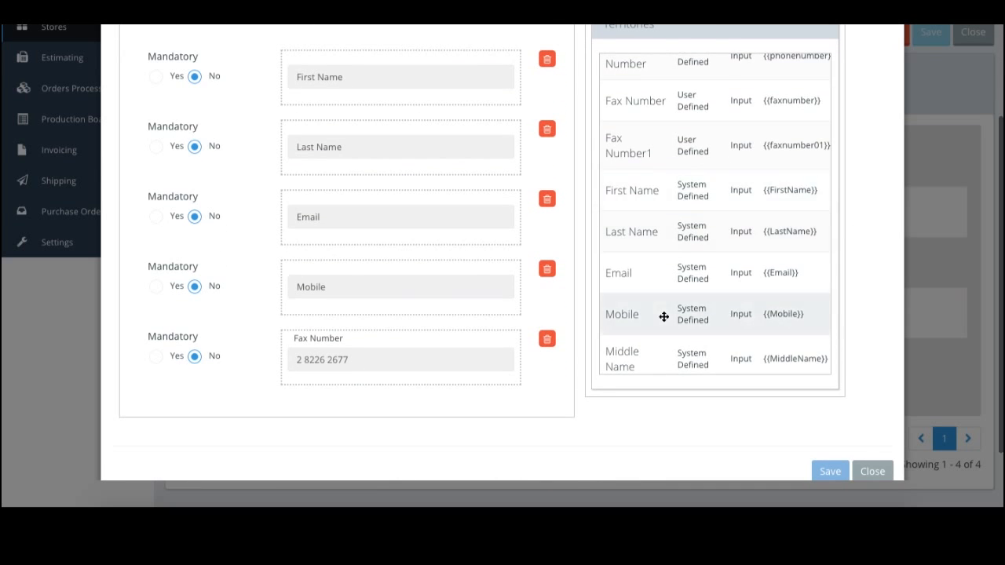
{"action": "scroll", "coordinate": [663, 316], "scroll_direction": "down", "scroll_amount": 4}
{"action": "scroll", "coordinate": [664, 316], "scroll_direction": "down", "scroll_amount": 8}
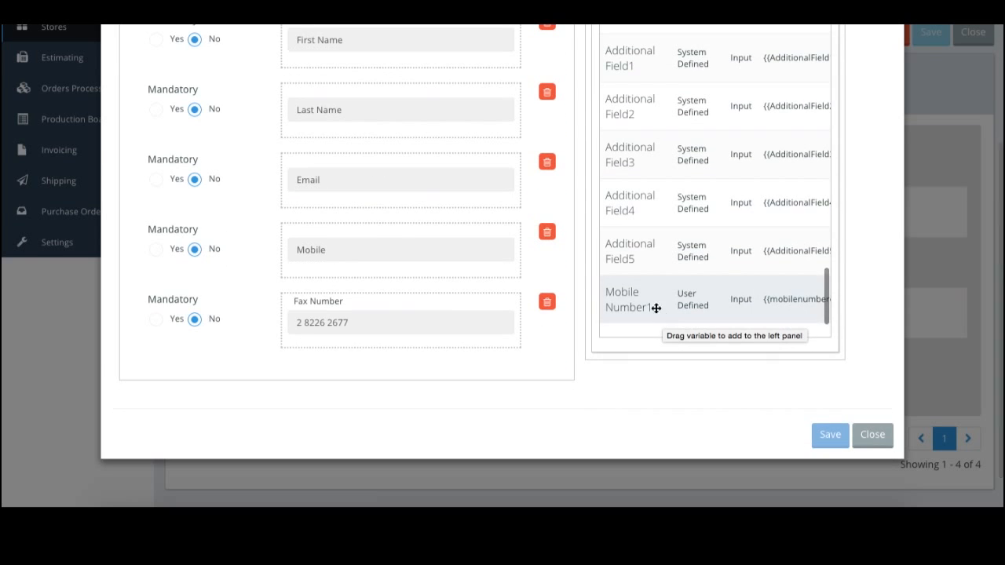
{"action": "left_click_drag", "start_coordinate": [641, 292], "coordinate": [162, 352]}
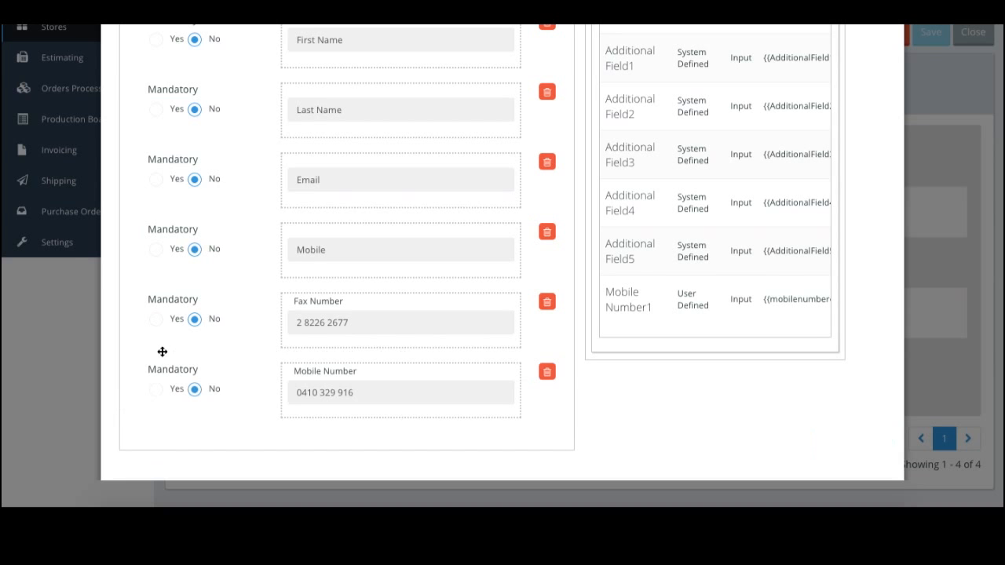
Delete the old Mobile field, move Mobile Number above Fax Number, and save the form.
{"action": "left_click", "coordinate": [548, 235]}
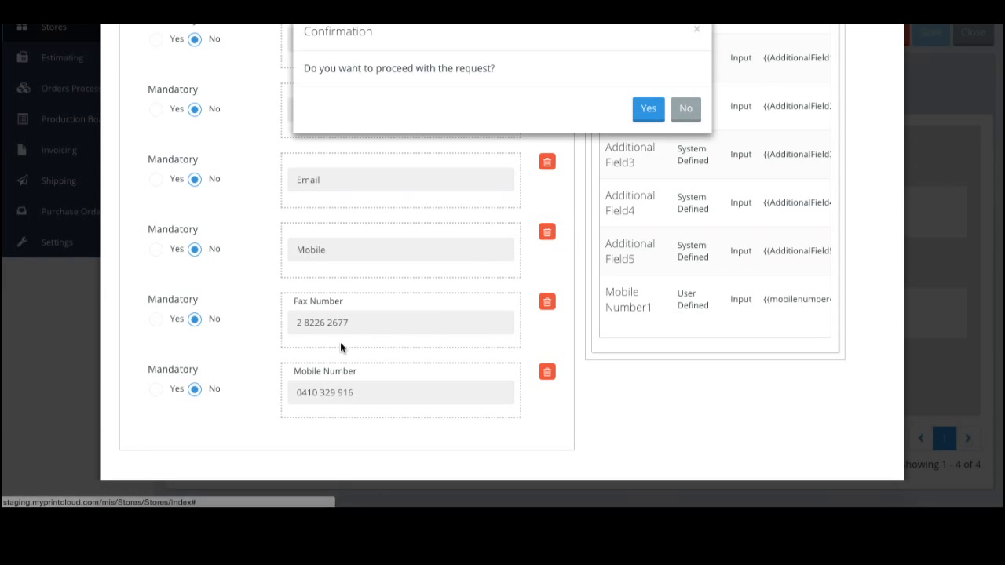
{"action": "left_click", "coordinate": [658, 108]}
{"action": "left_click_drag", "start_coordinate": [218, 322], "coordinate": [203, 267]}
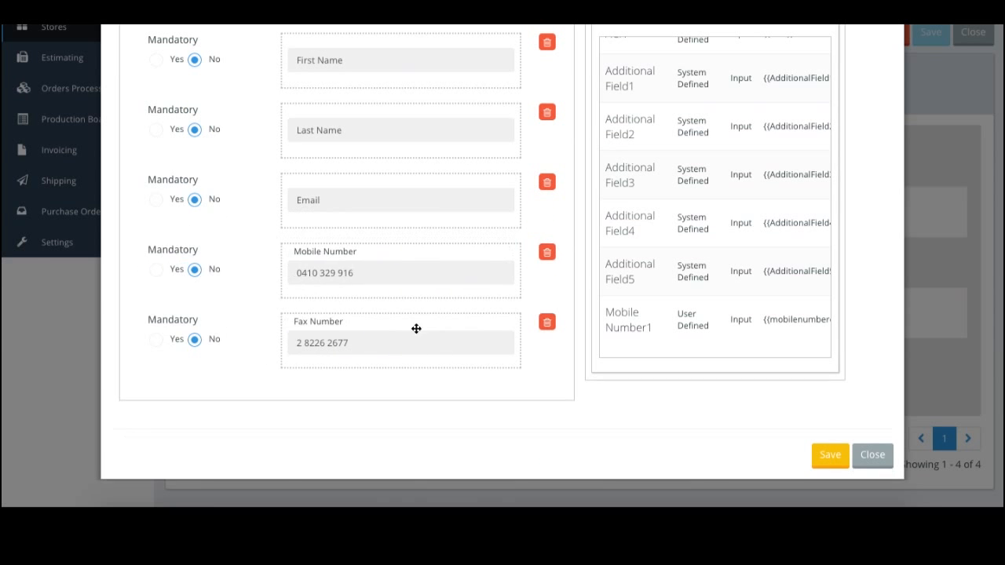
{"action": "scroll", "coordinate": [459, 389], "scroll_direction": "up", "scroll_amount": 3}
{"action": "scroll", "coordinate": [459, 389], "scroll_direction": "down", "scroll_amount": 3}
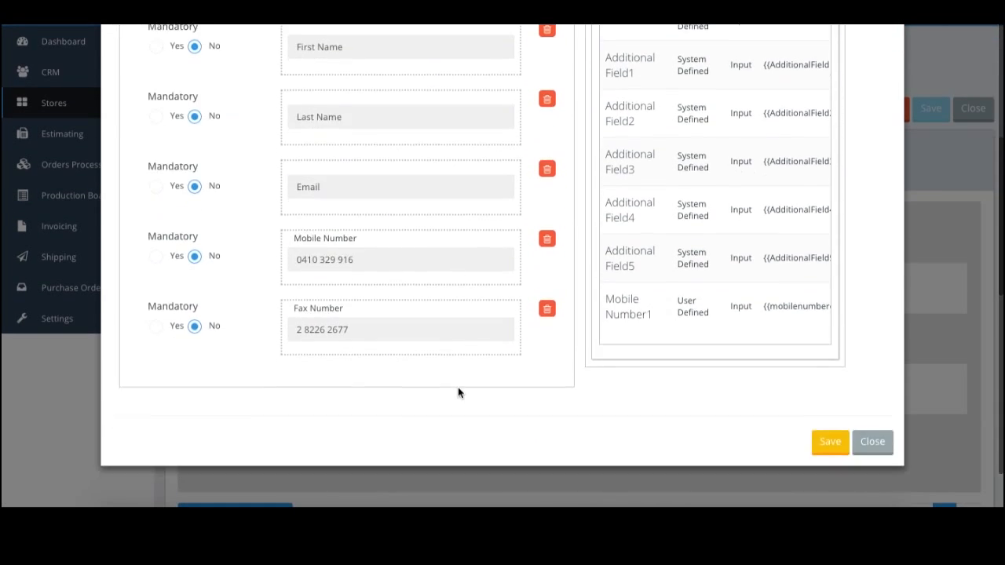
{"action": "left_click", "coordinate": [830, 436]}
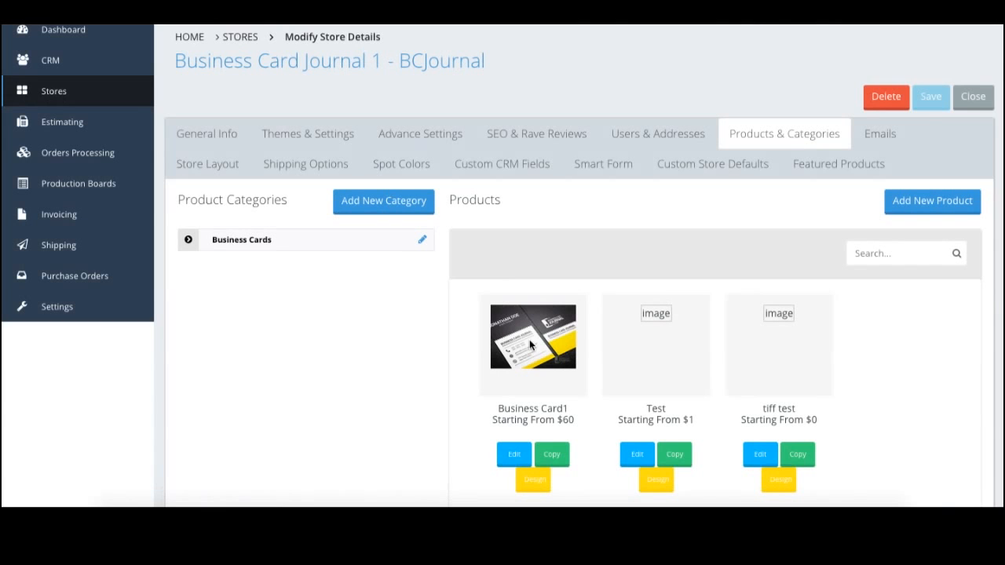
Add a new body text box to the Business Card1 design.
{"action": "left_click", "coordinate": [534, 482]}
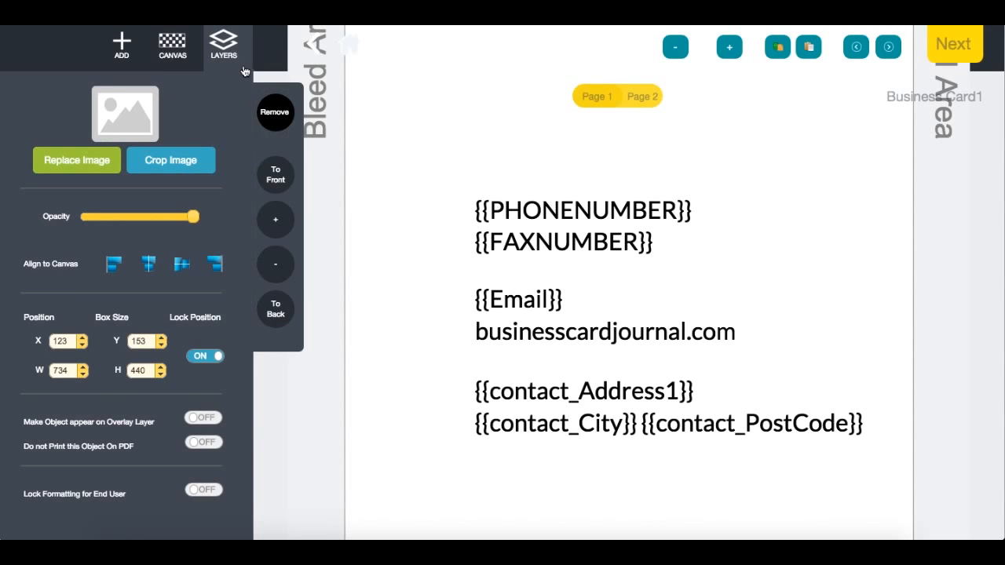
{"action": "left_click", "coordinate": [122, 44]}
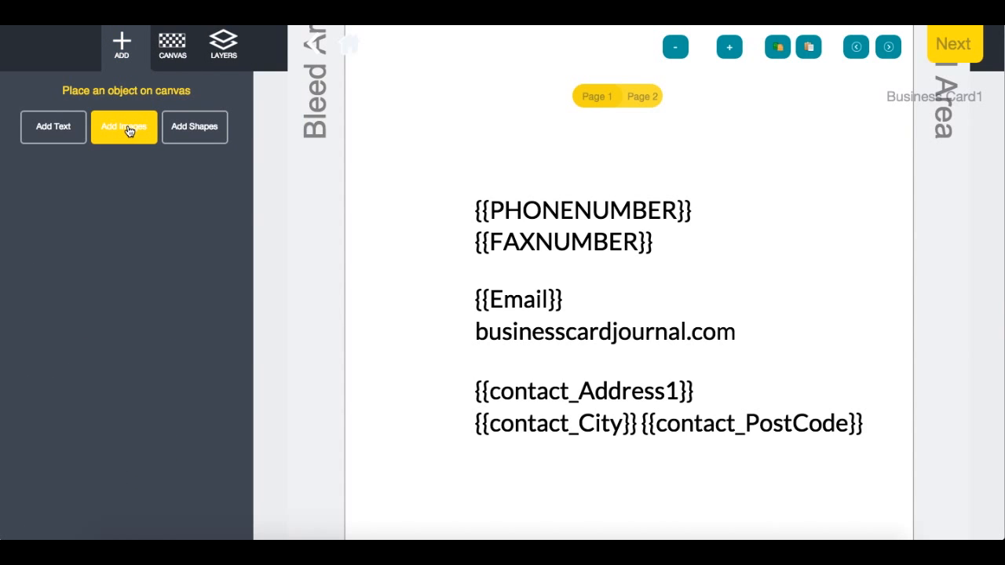
{"action": "left_click", "coordinate": [51, 124]}
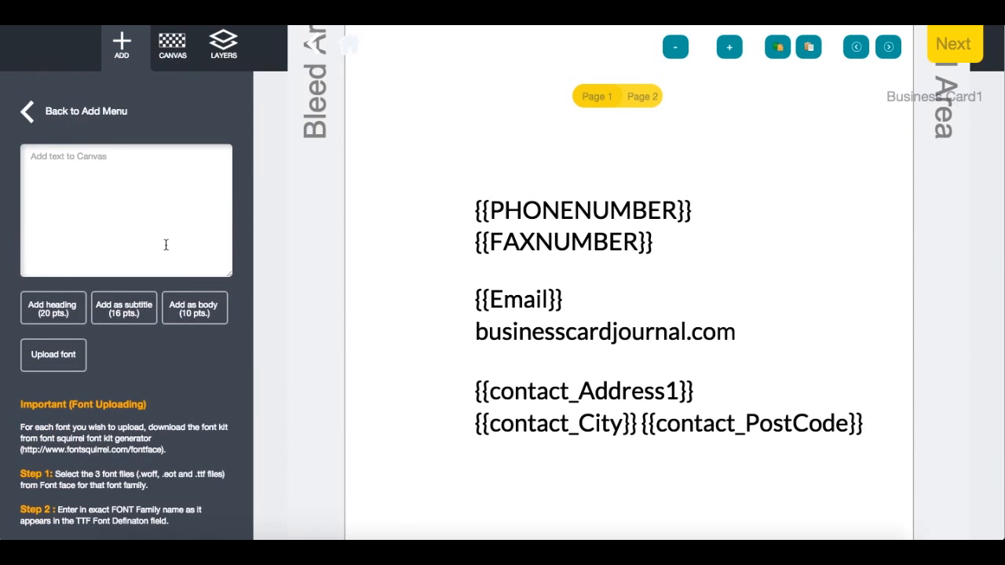
{"action": "left_click", "coordinate": [187, 308]}
Move and resize the text box near the bottom, insert {{mobilenumberc}}, and generate artwork.
{"action": "left_click_drag", "start_coordinate": [549, 209], "coordinate": [565, 509]}
{"action": "scroll", "coordinate": [565, 507], "scroll_direction": "down", "scroll_amount": 3}
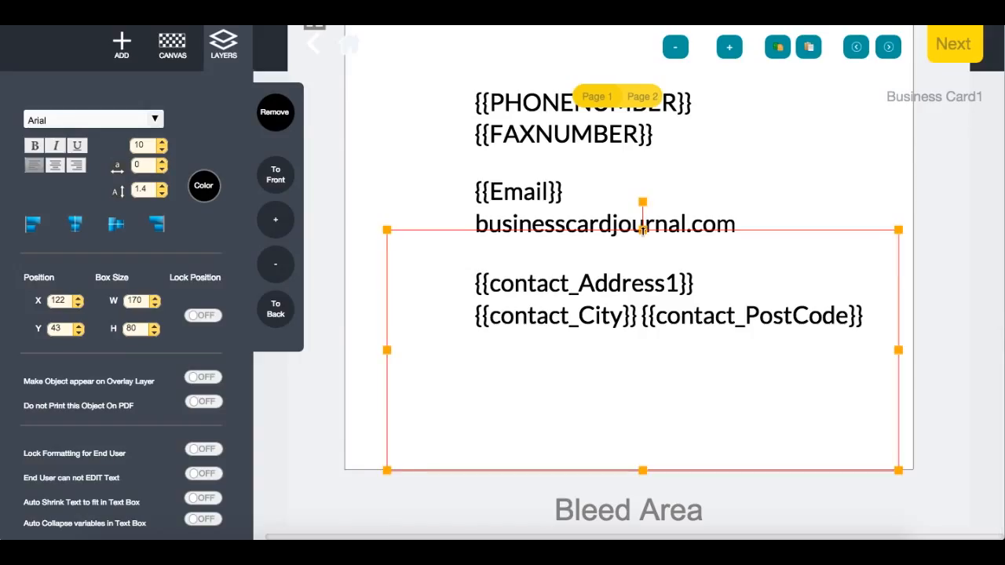
{"action": "left_click_drag", "start_coordinate": [642, 229], "coordinate": [655, 413]}
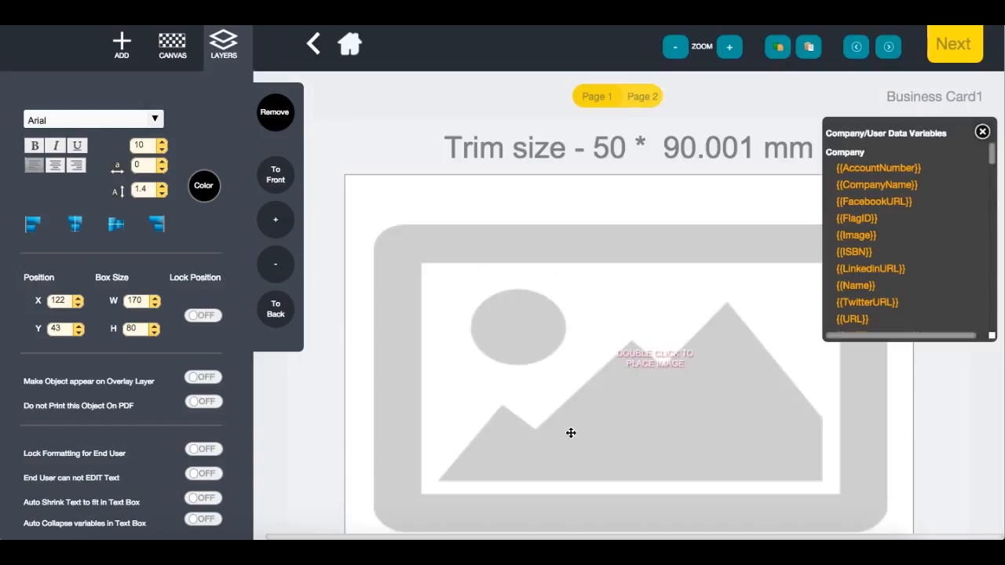
{"action": "left_click_drag", "start_coordinate": [993, 153], "coordinate": [988, 348]}
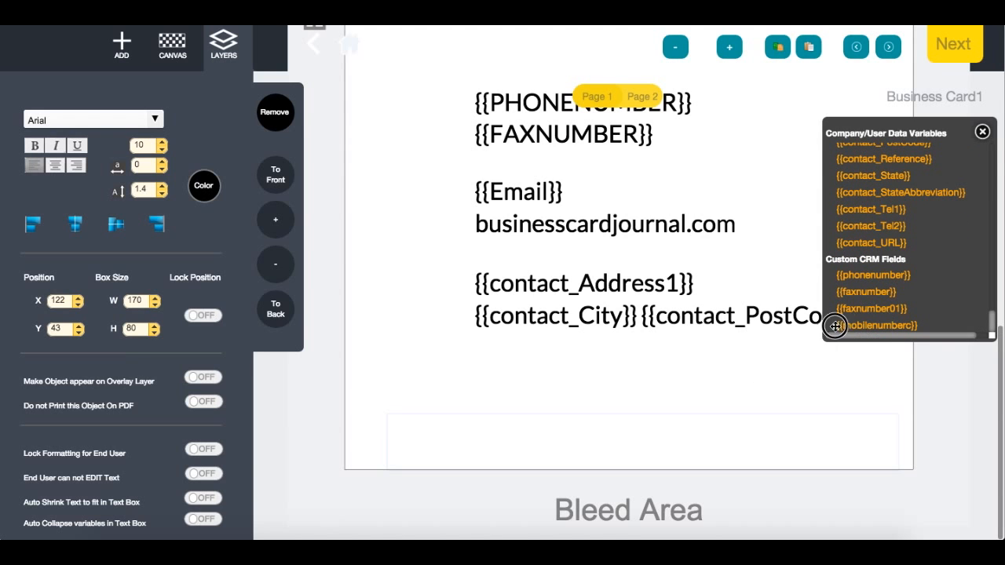
{"action": "left_click_drag", "start_coordinate": [512, 433], "coordinate": [508, 421]}
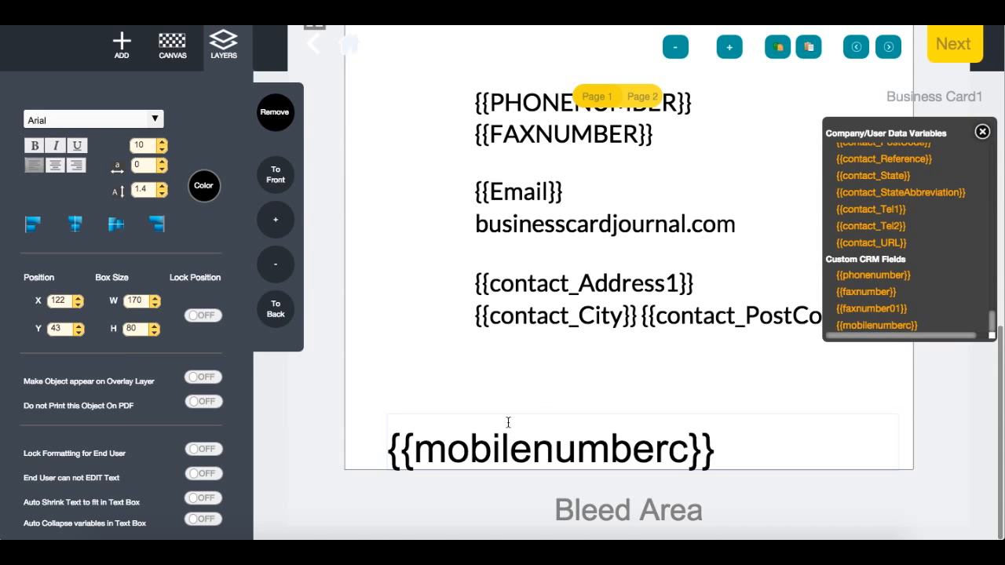
{"action": "left_click", "coordinate": [968, 46]}
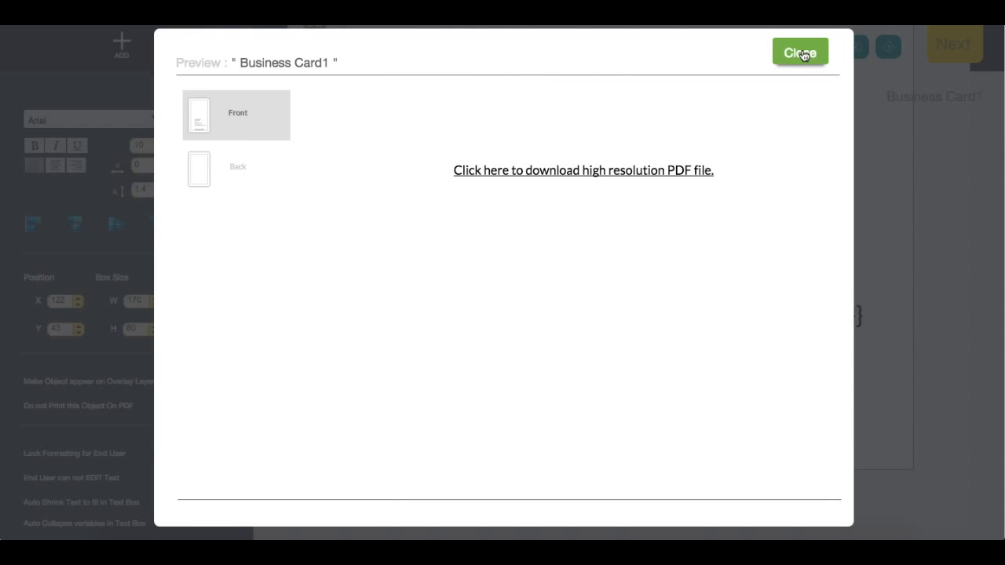
Open the Business Card1 product and enter a test number in the Mobile Number1 field.
{"action": "left_click", "coordinate": [799, 49]}
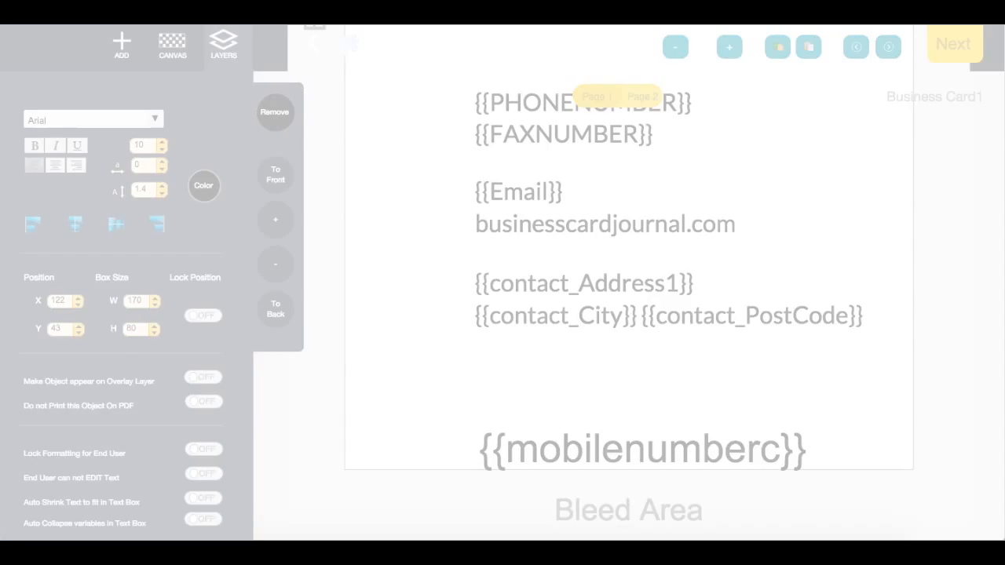
{"action": "left_click", "coordinate": [251, 244]}
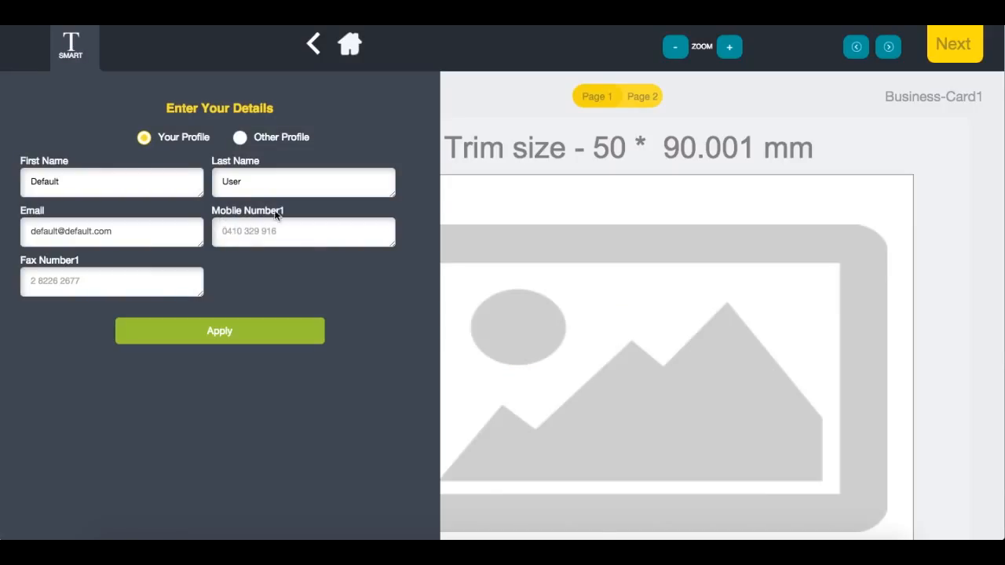
{"action": "left_click", "coordinate": [220, 230]}
{"action": "type", "text": "9999999999"}
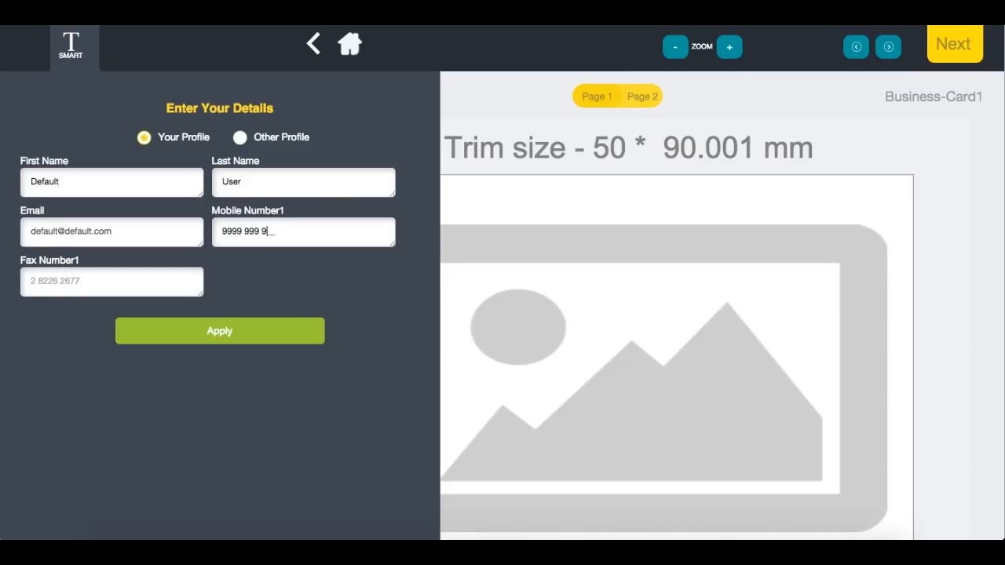
{"action": "type", "text": "23123"}
{"action": "key", "text": "BackSpace"}
{"action": "key", "text": "BackSpace"}
{"action": "type", "text": "1233123"}
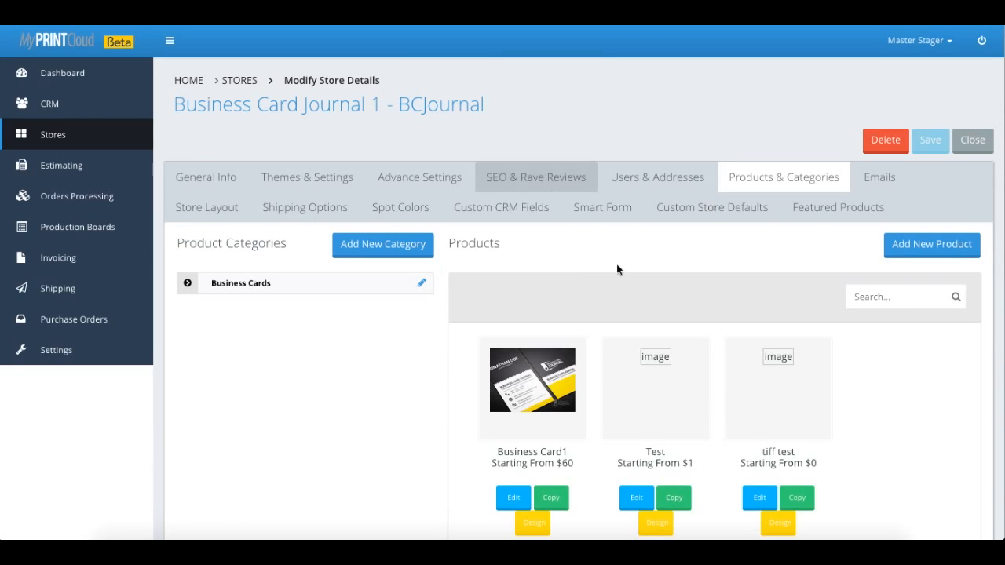
Open the Business Card1 product and view its template properties.
{"action": "scroll", "coordinate": [590, 302], "scroll_direction": "down", "scroll_amount": 5}
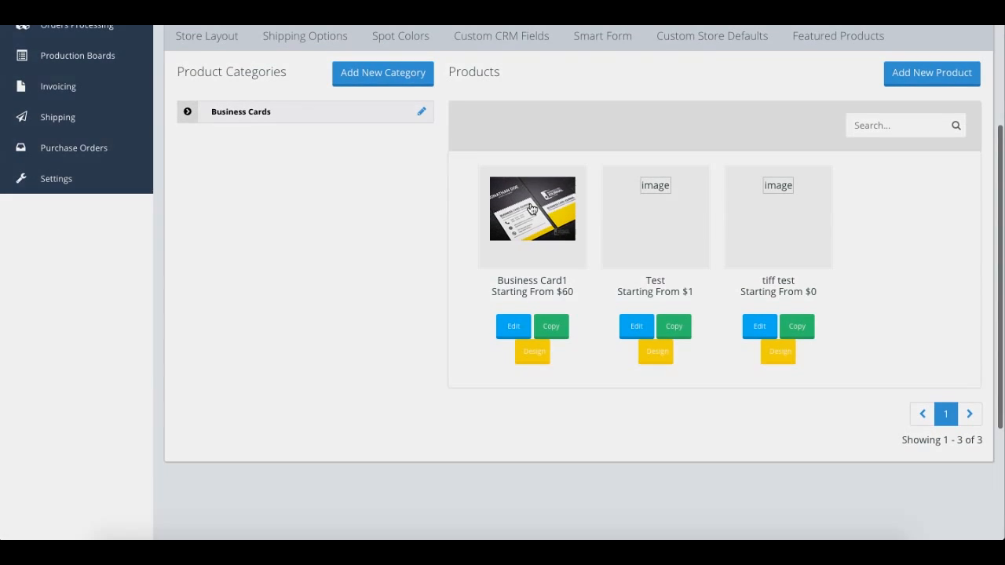
{"action": "left_click", "coordinate": [532, 208]}
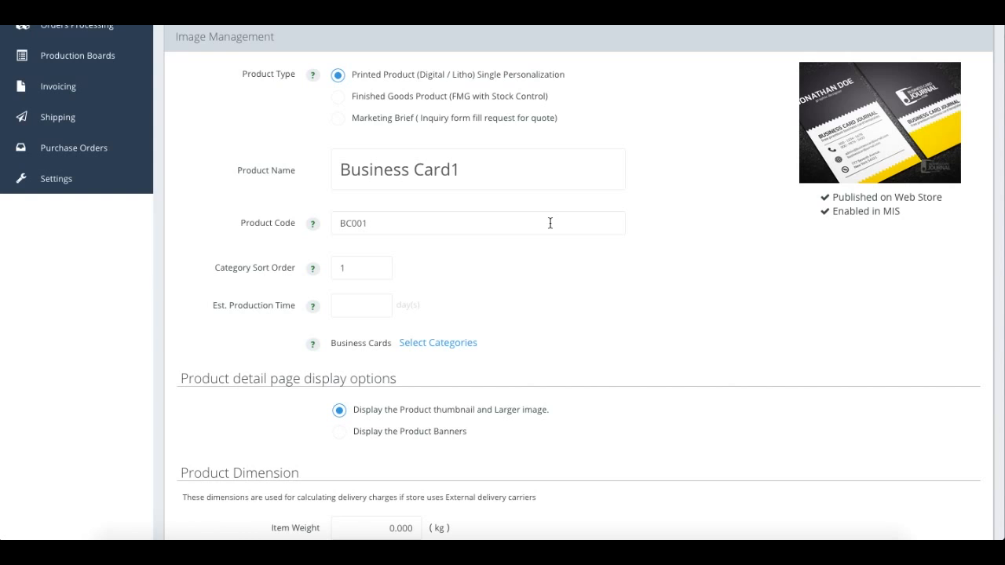
{"action": "scroll", "coordinate": [550, 223], "scroll_direction": "up", "scroll_amount": 4}
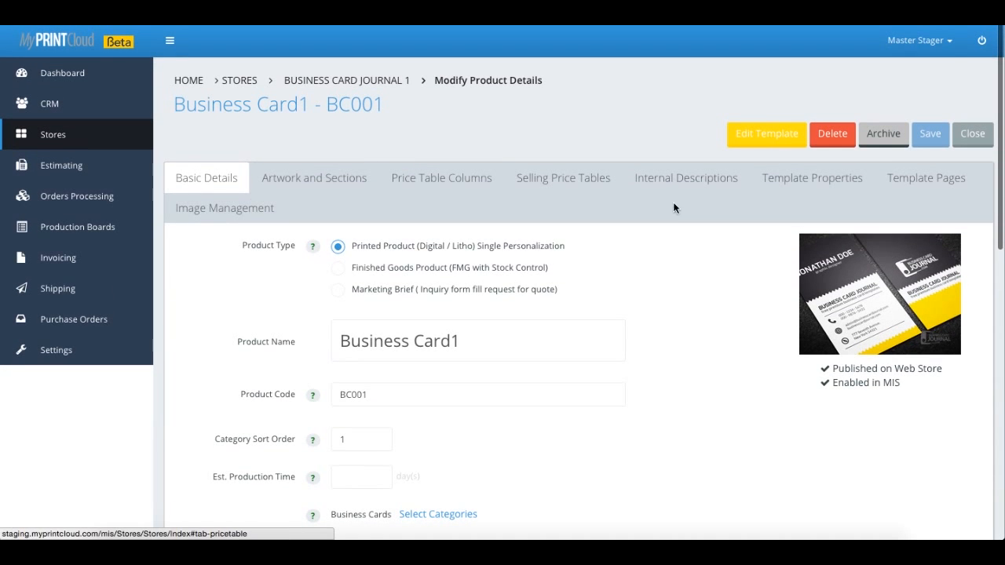
{"action": "left_click", "coordinate": [947, 179]}
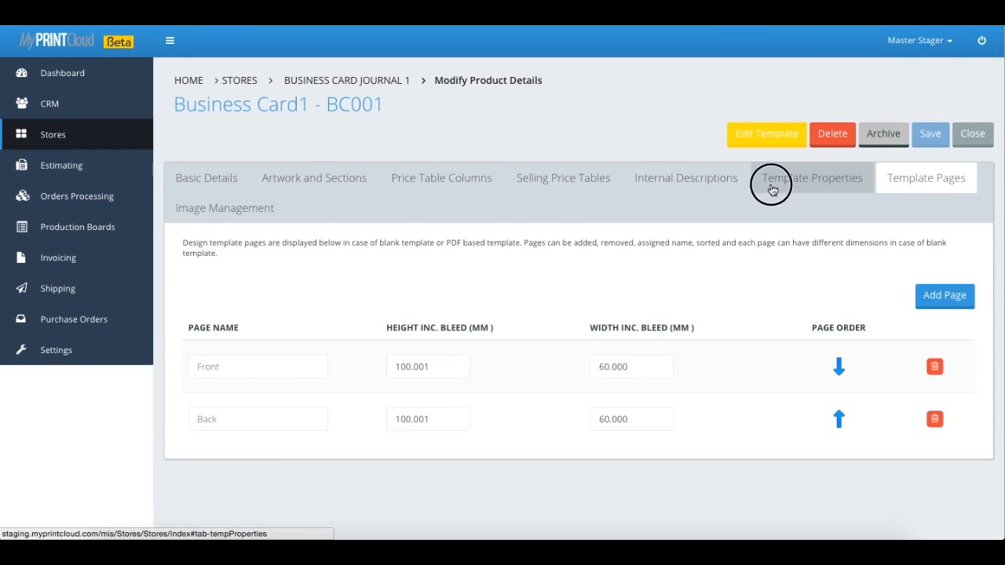
{"action": "left_click", "coordinate": [770, 187]}
Keep smartform default as the product's assigned Smart Form.
{"action": "scroll", "coordinate": [500, 305], "scroll_direction": "down", "scroll_amount": 15}
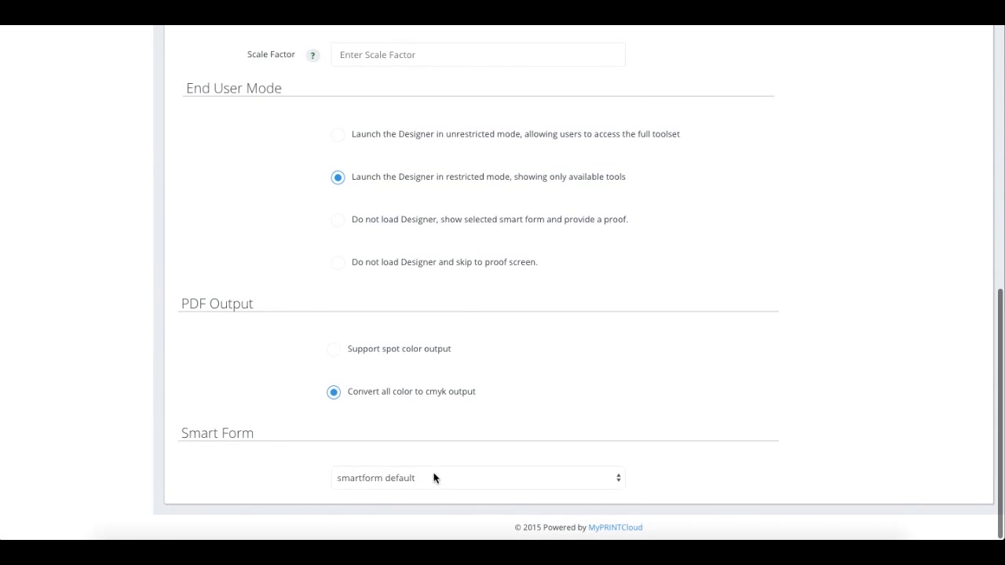
{"action": "left_click", "coordinate": [436, 478]}
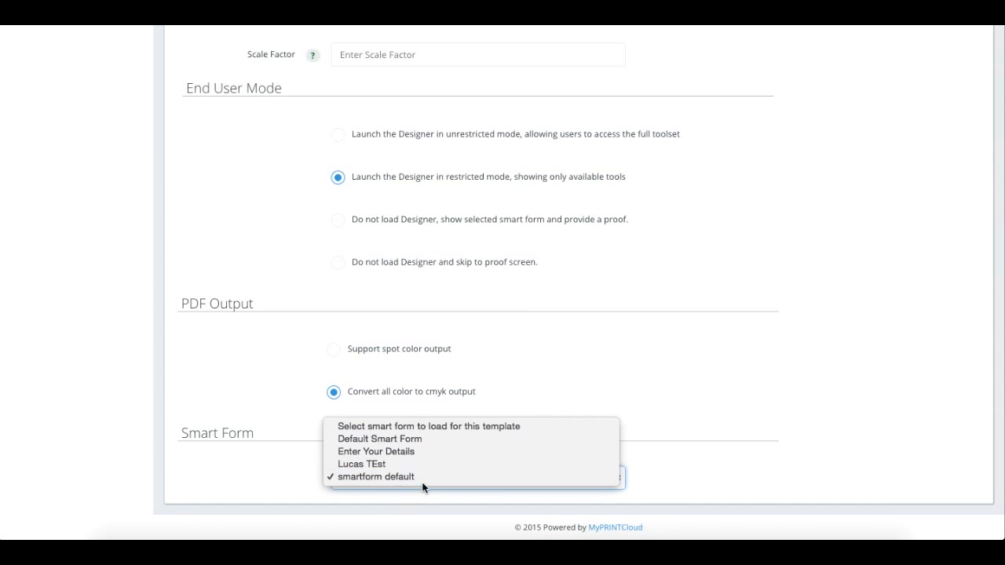
{"action": "left_click", "coordinate": [424, 478]}
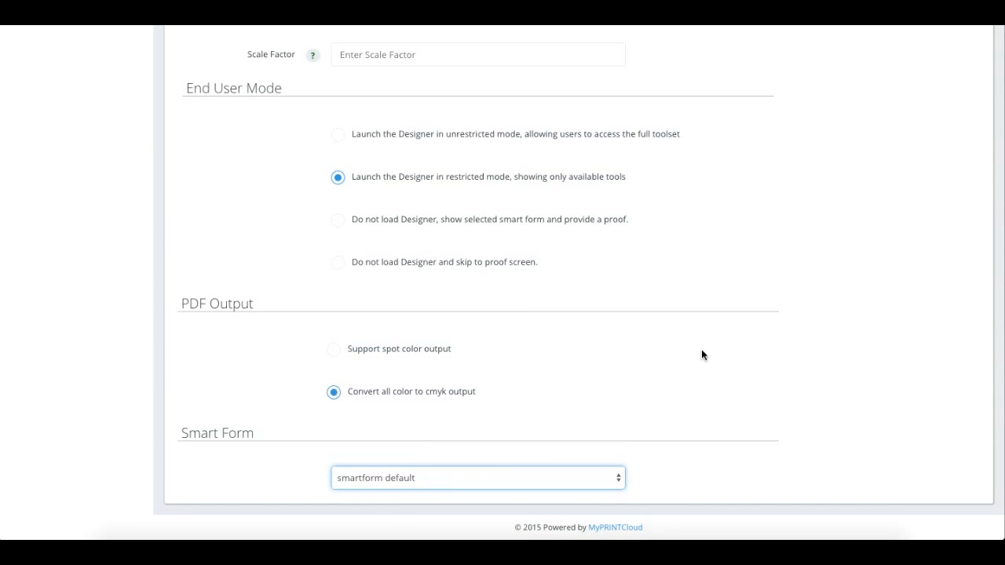
{"action": "scroll", "coordinate": [702, 355], "scroll_direction": "up", "scroll_amount": 10}
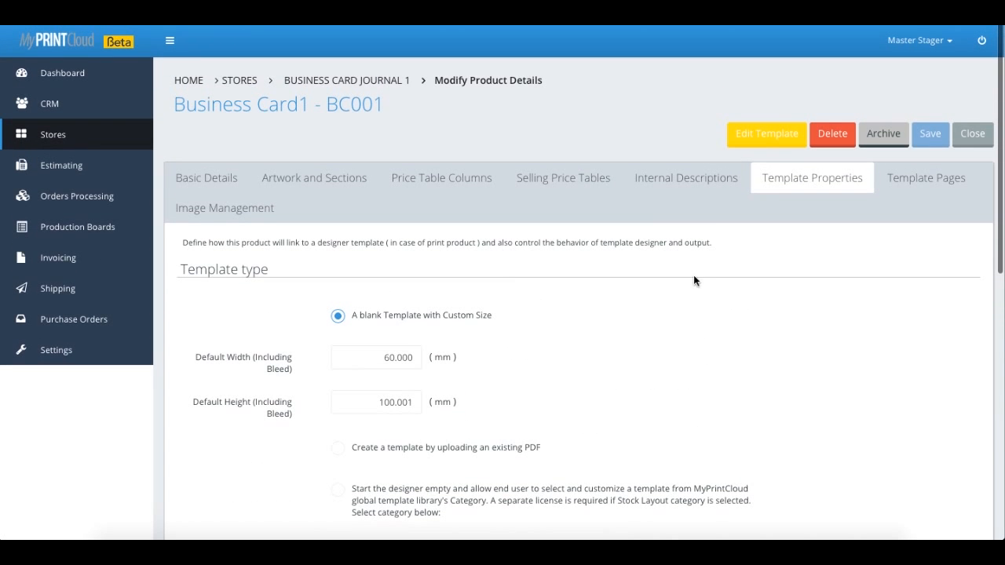